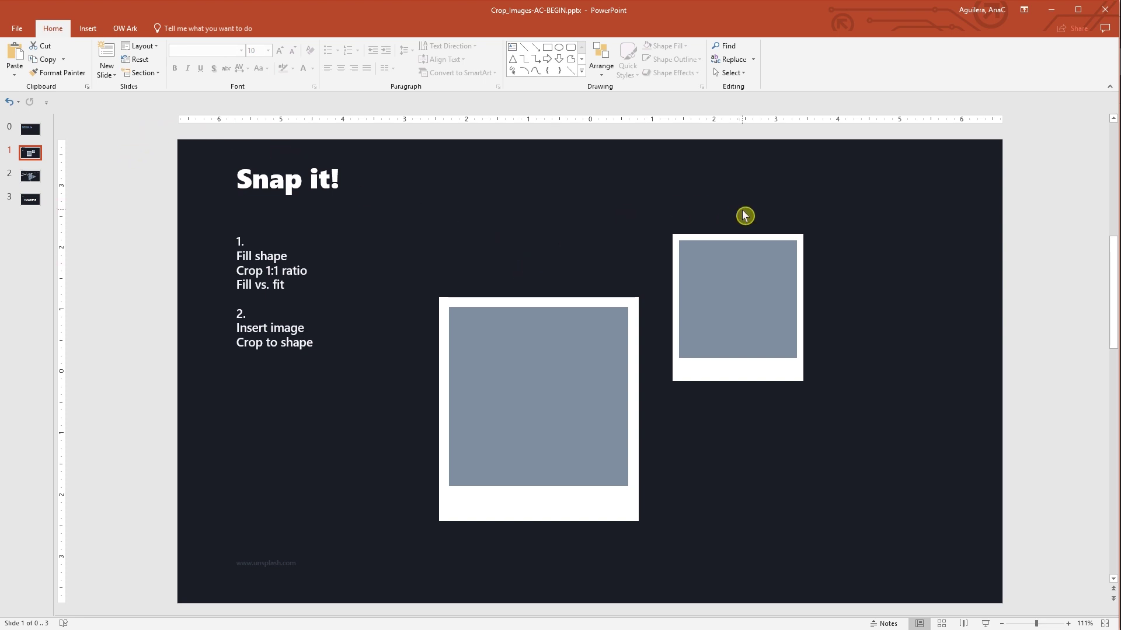
- Fill the left polaroid's grey square with the Blue pineapple.jpg picture
left_click(591, 319)
left_click(175, 29)
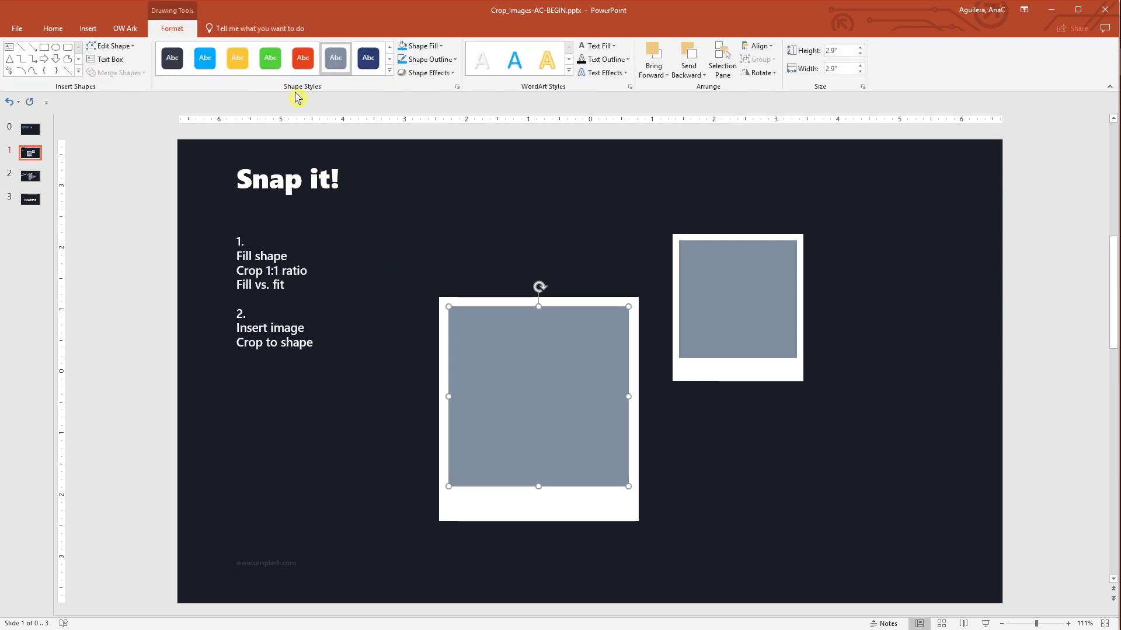
left_click(436, 50)
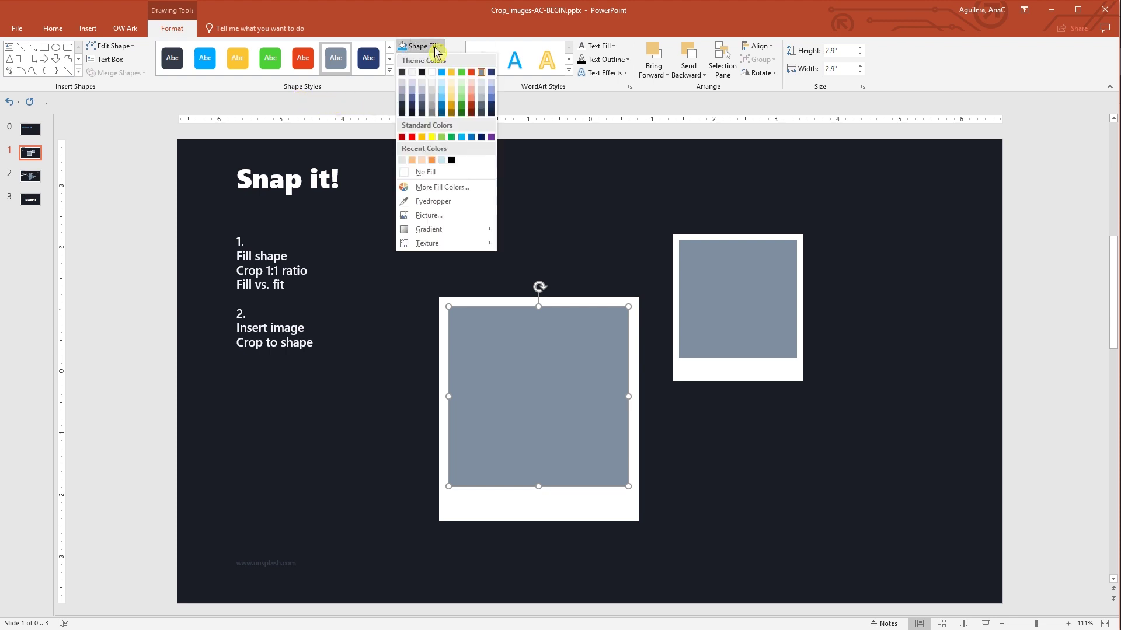
left_click(453, 216)
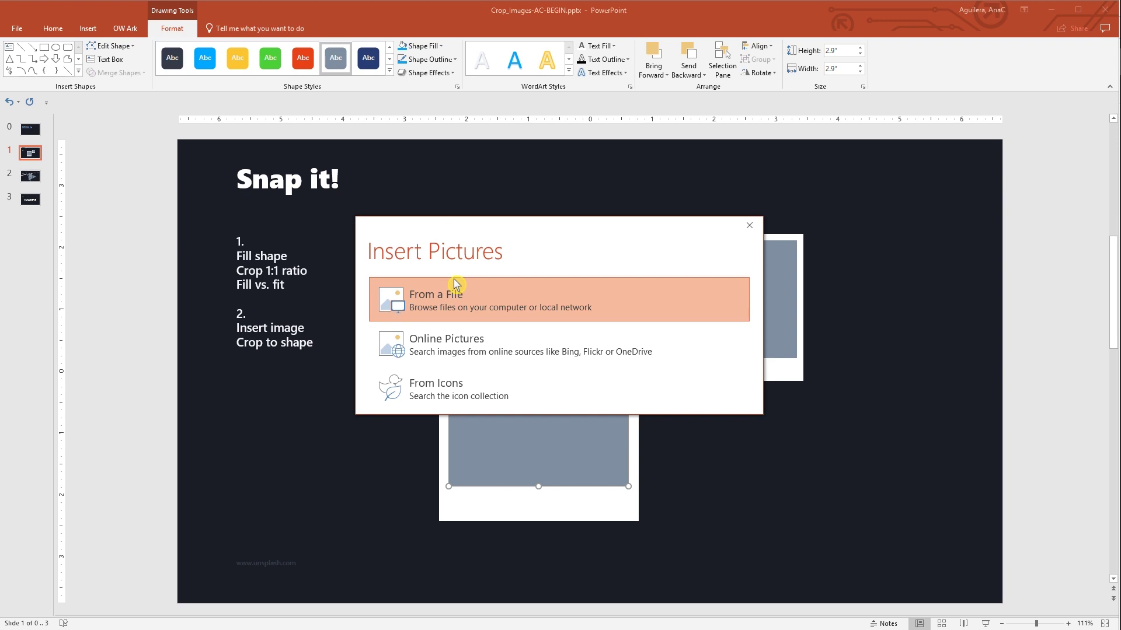
left_click(453, 315)
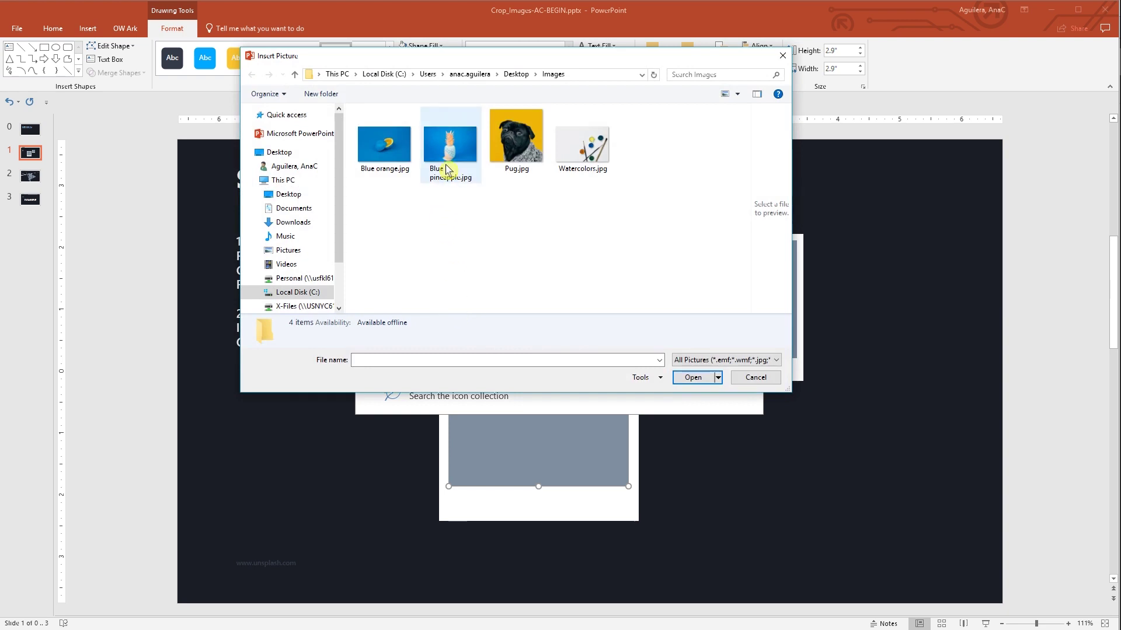
double_click(446, 169)
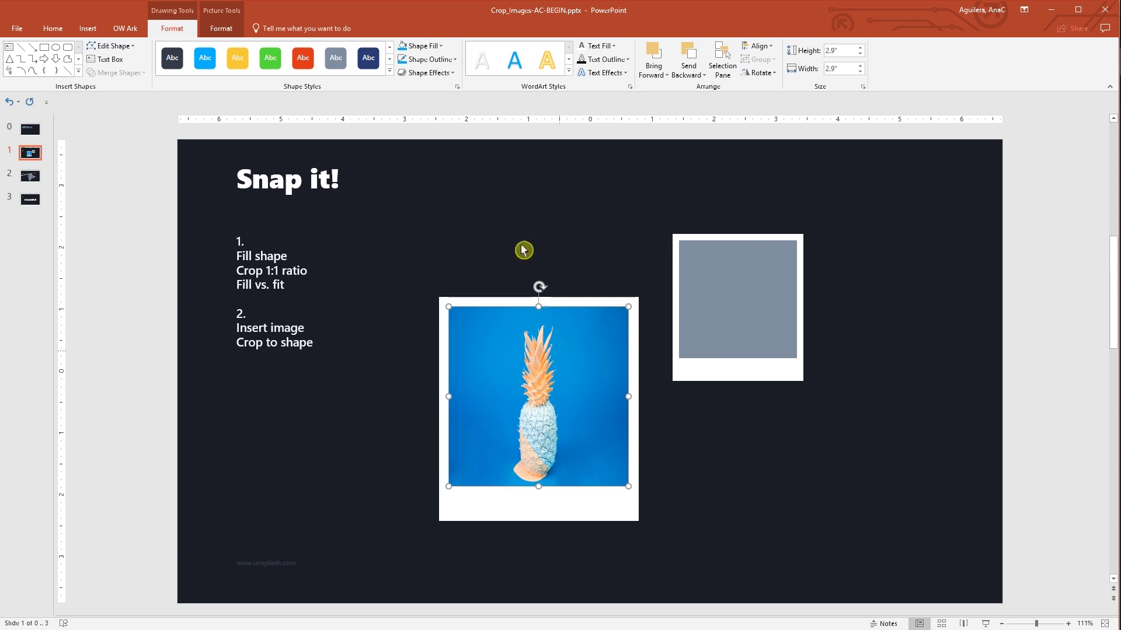
left_click(222, 28)
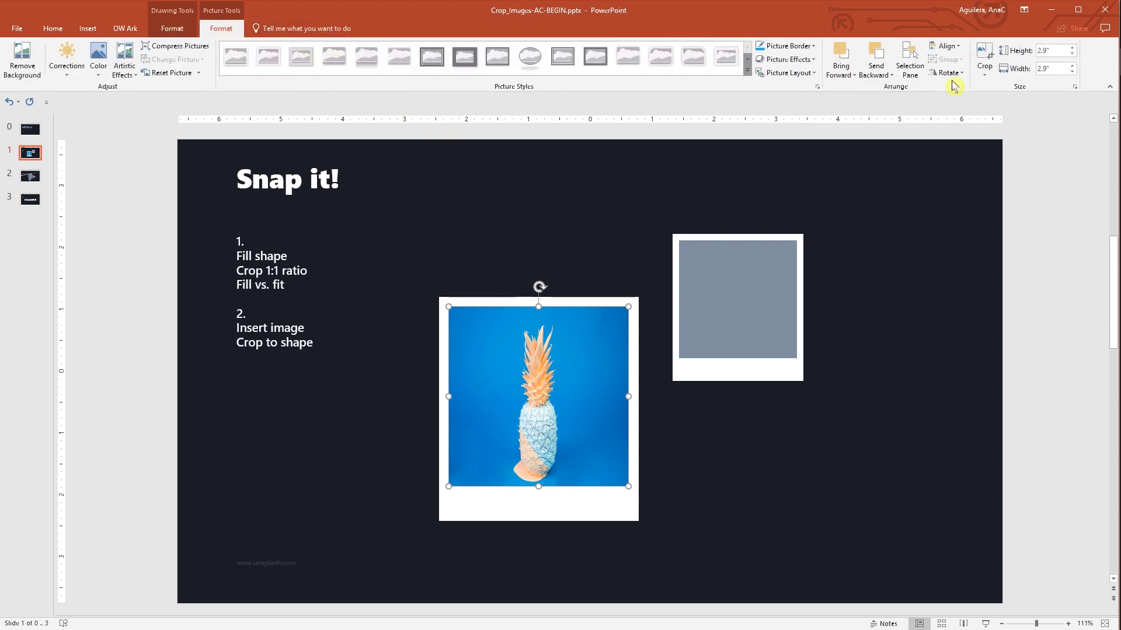
- Crop the pineapple photo to Fit, then enlarge it to fill the square undistorted
left_click(985, 74)
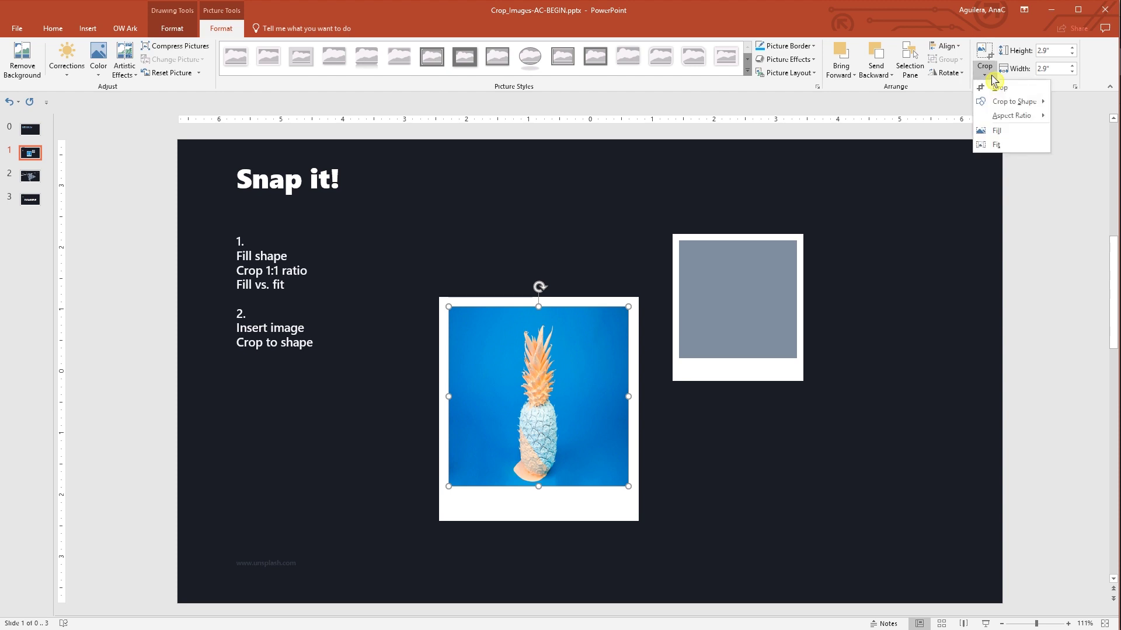
left_click(1026, 146)
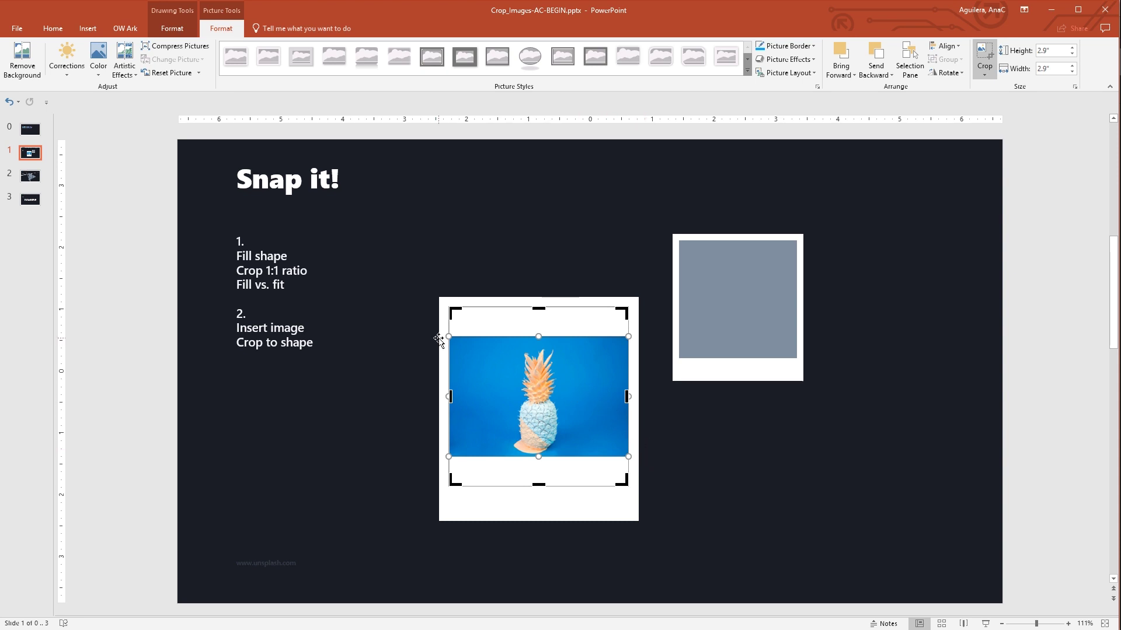
left_click_drag(446, 334, 439, 308)
left_click(458, 275)
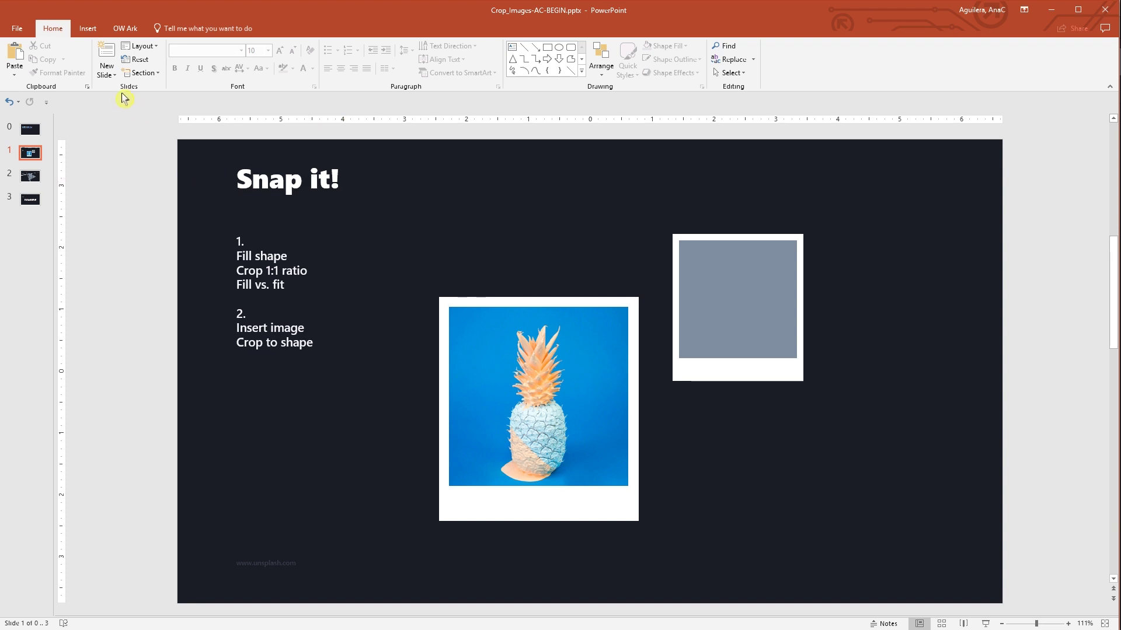
- Insert Blue orange.jpg onto the Snap it! slide
left_click(95, 33)
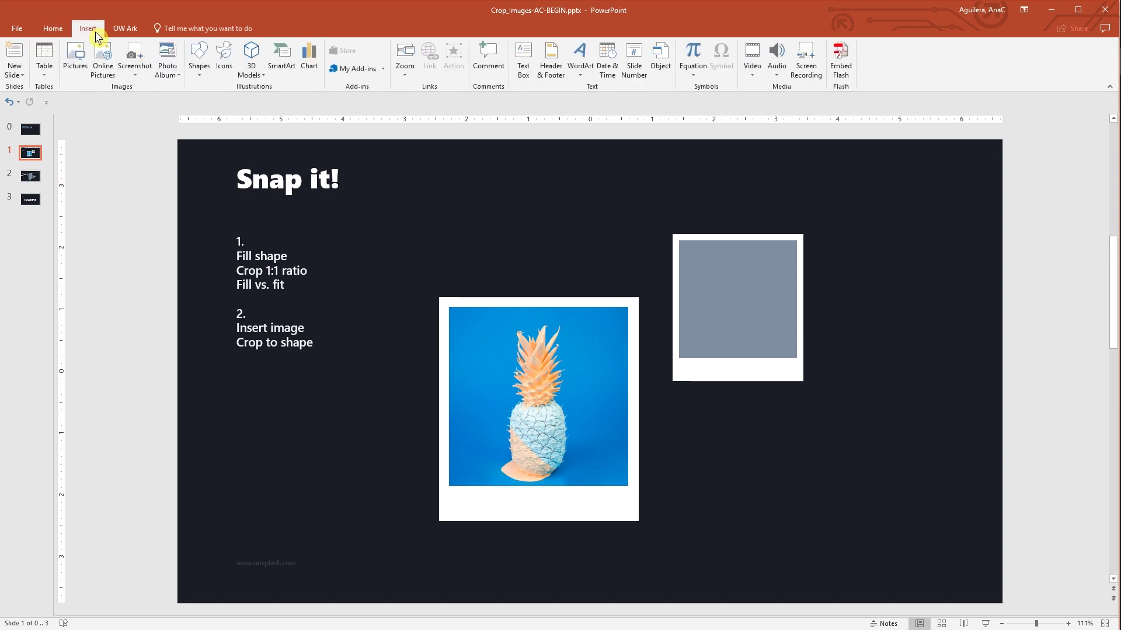
left_click(71, 58)
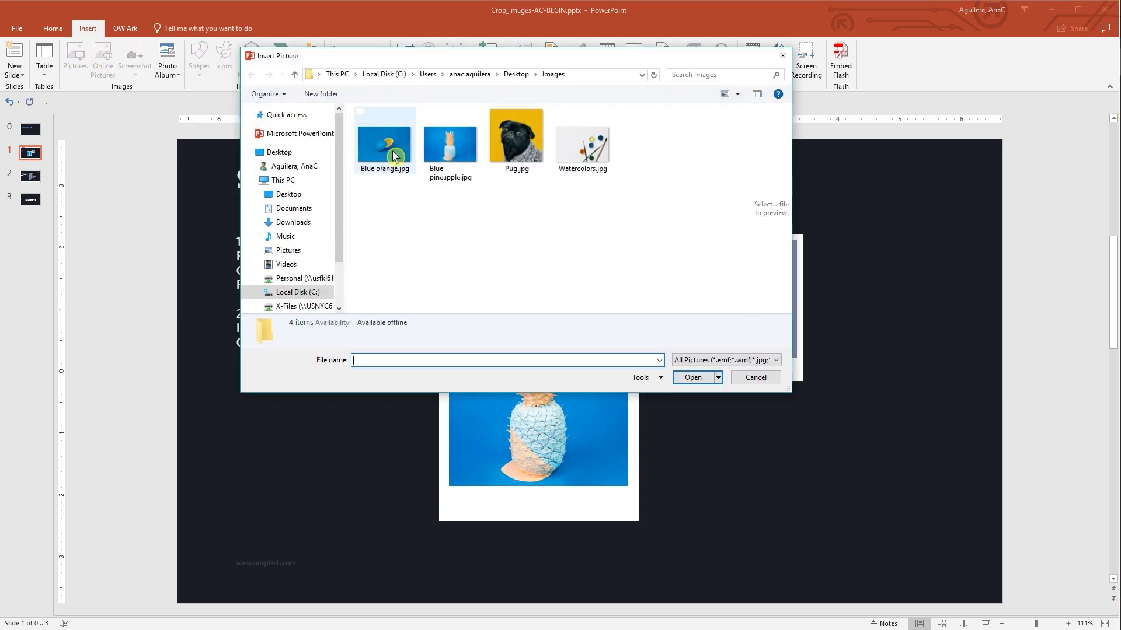
double_click(394, 157)
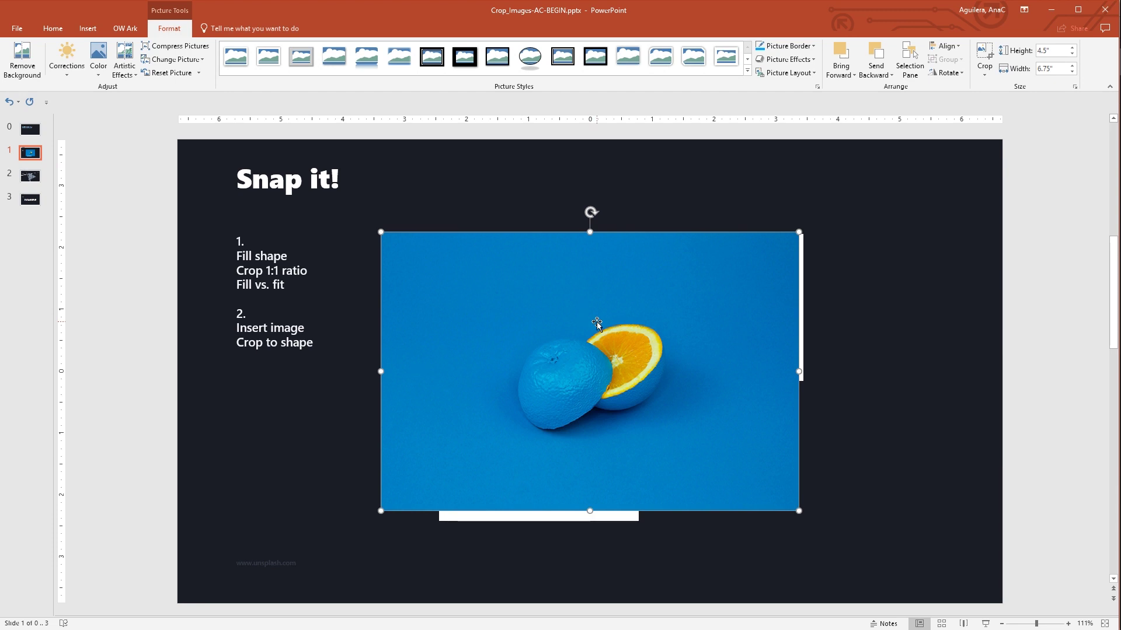
- Crop the orange photo to an Oval shape with a 1:1 aspect ratio
left_click(986, 74)
mouse_move(996, 103)
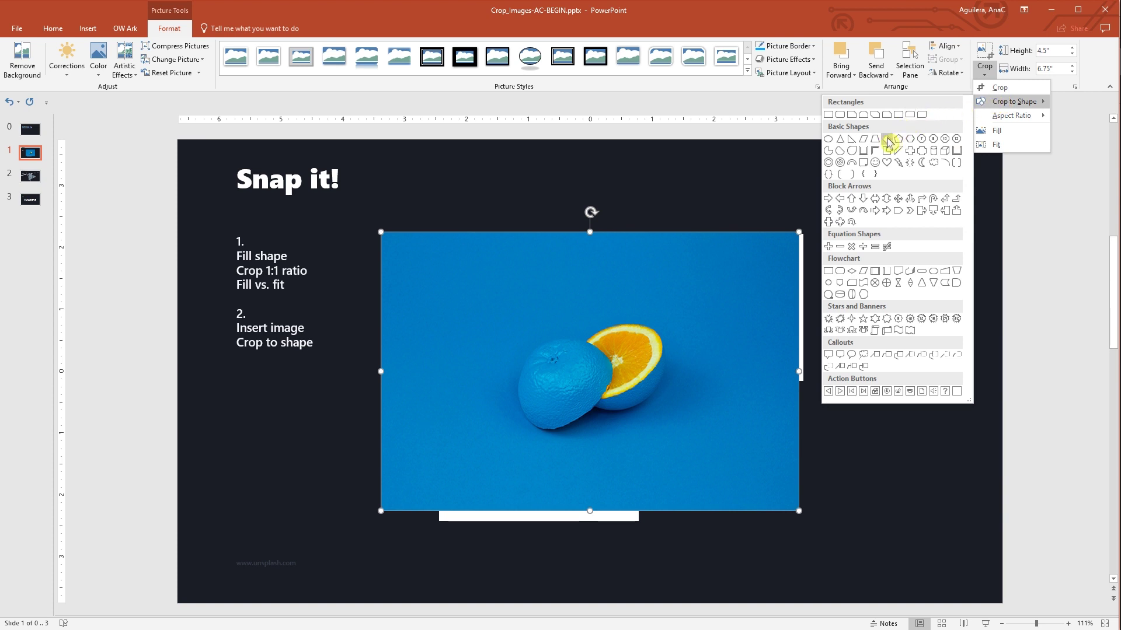
left_click(833, 144)
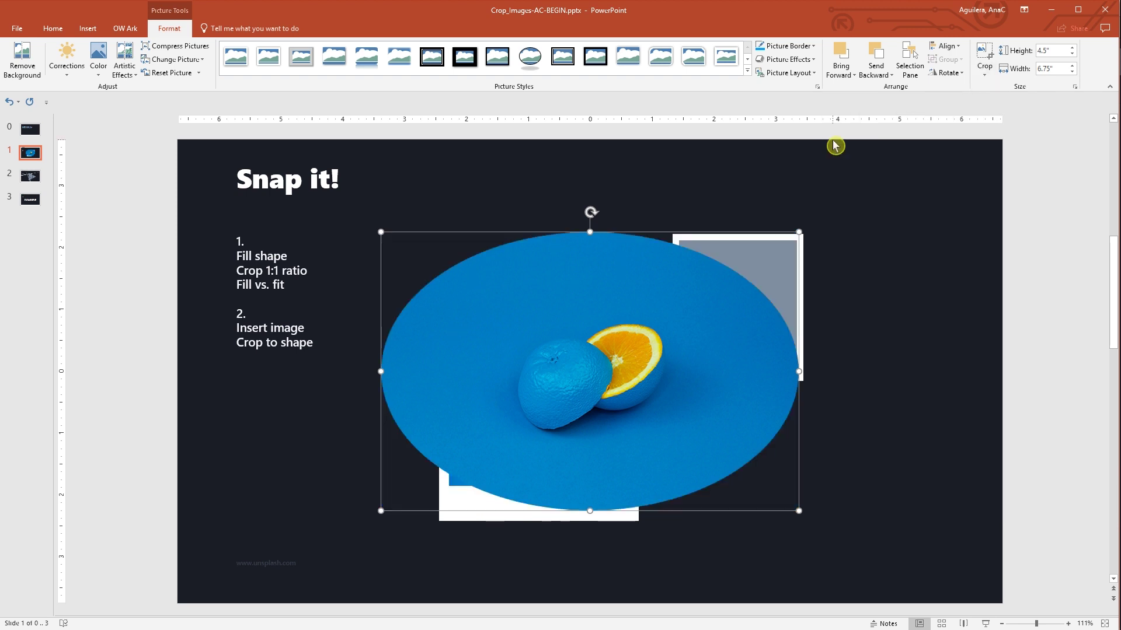
left_click(989, 82)
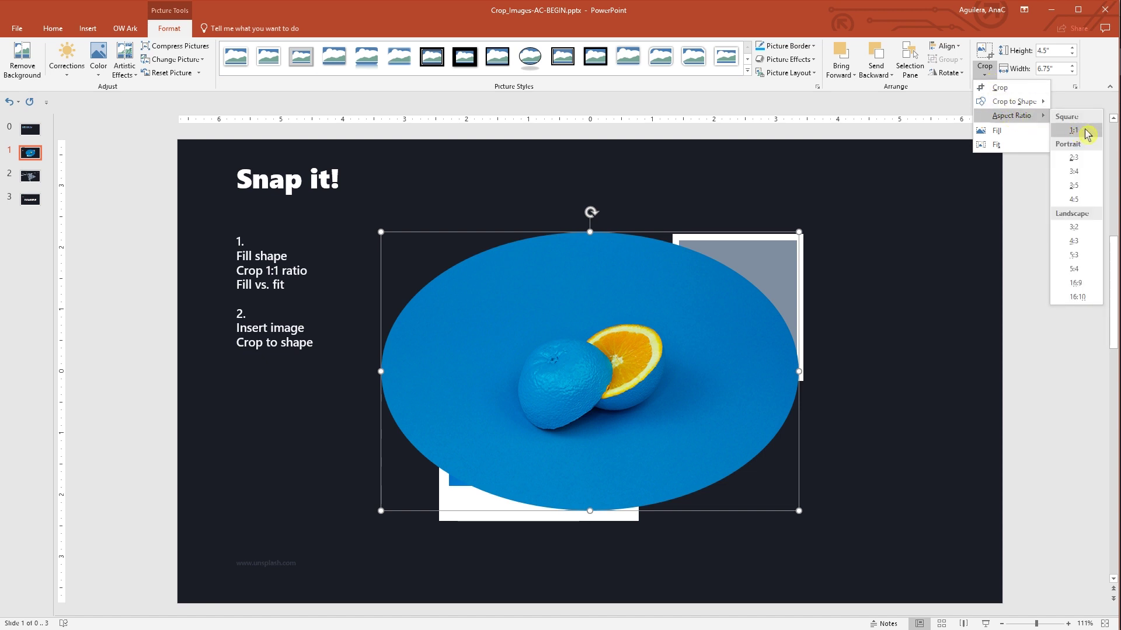
left_click(1086, 131)
- Shrink the circular orange photo to fit inside the right polaroid
left_click(900, 321)
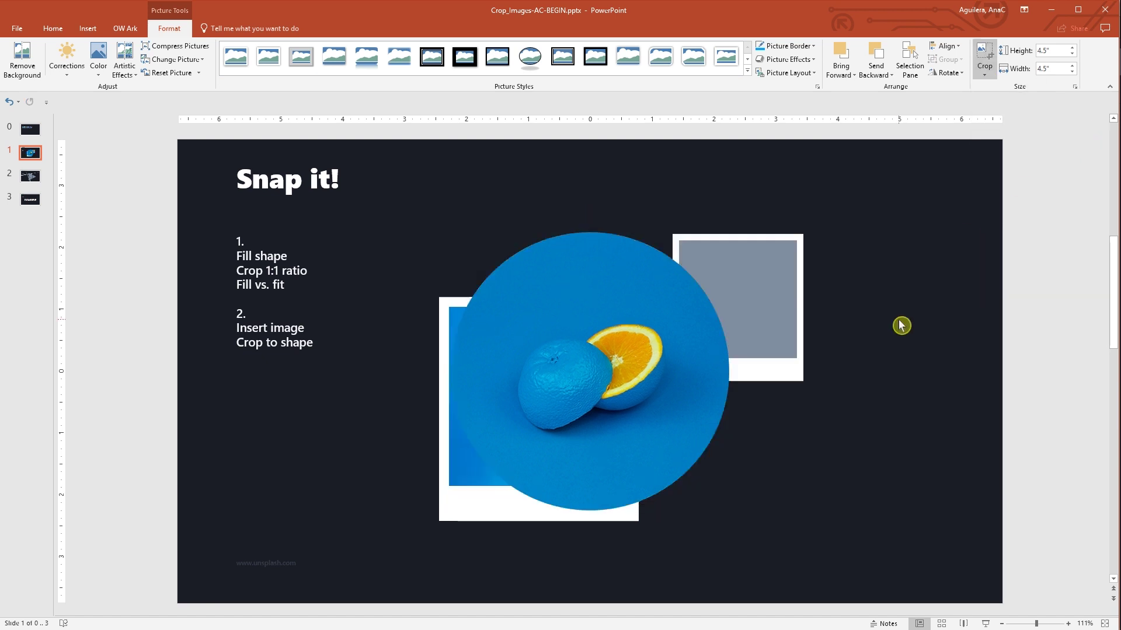
left_click(690, 406)
left_click_drag(728, 513, 733, 308)
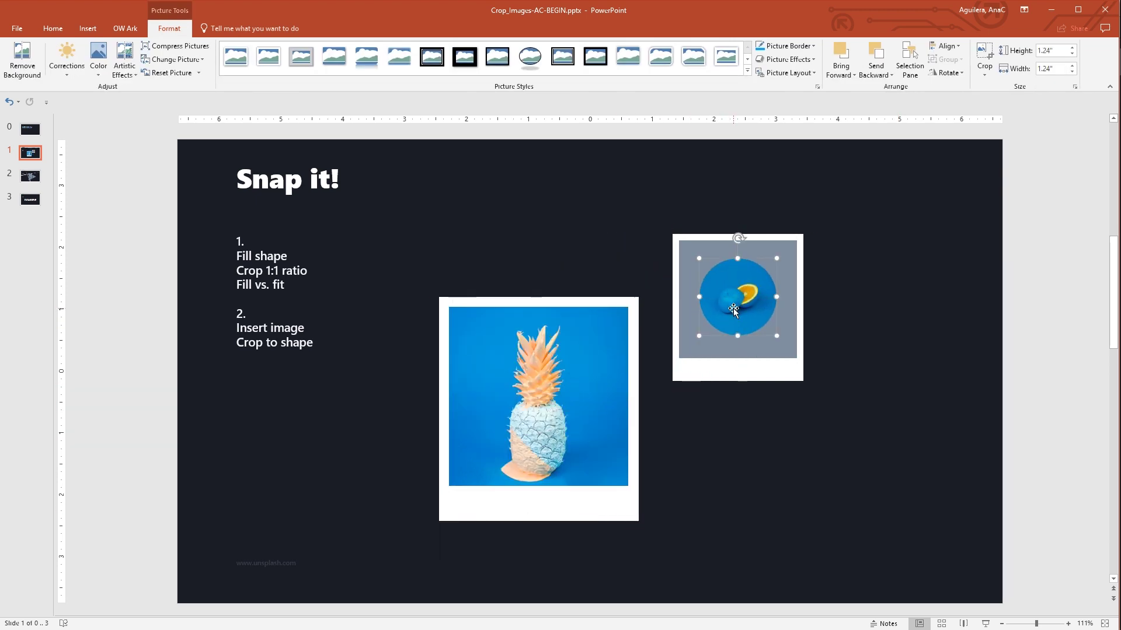
- Fill the right polaroid's square with blue, then go to the Pugtrait slide
left_click(684, 244)
left_click(648, 46)
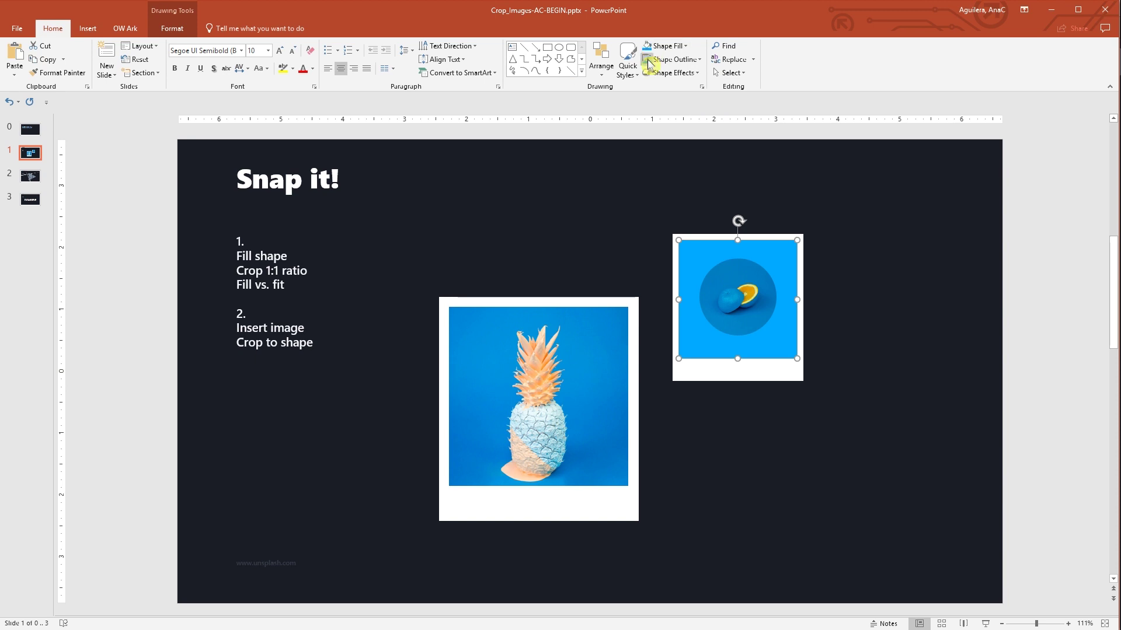
left_click(628, 220)
left_click(630, 246)
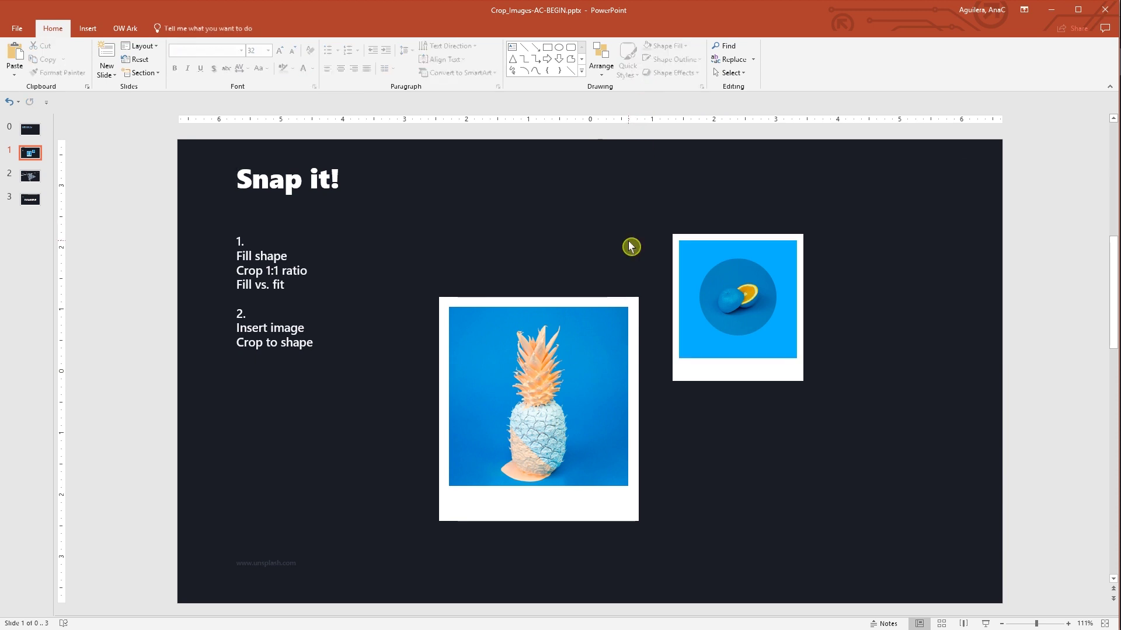
left_click(29, 178)
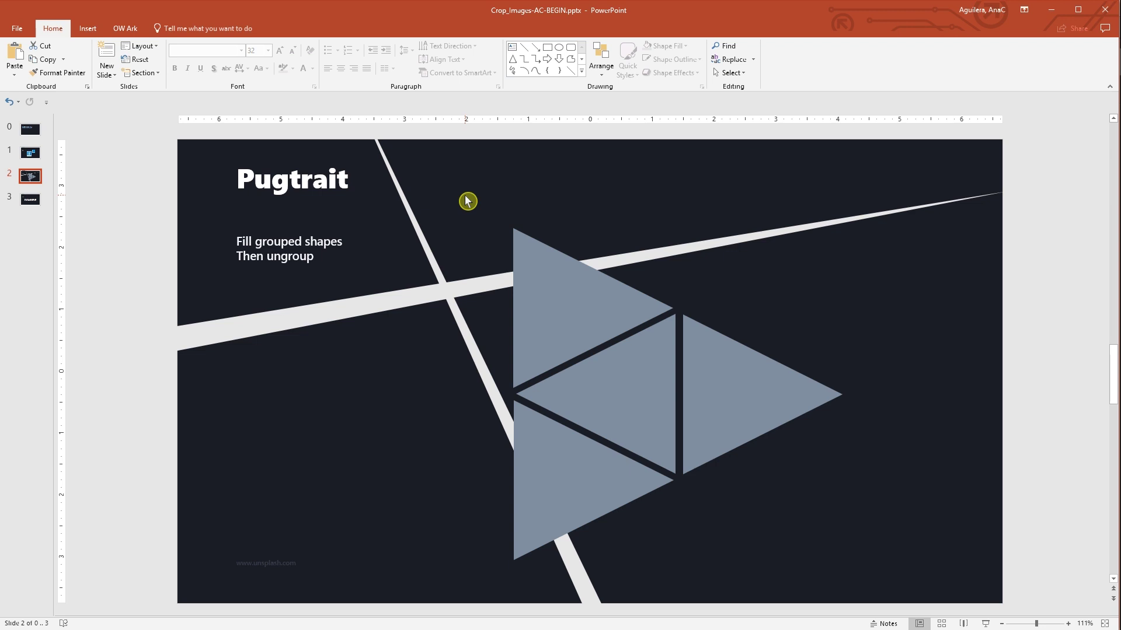
- Box-select the four grey triangles and group them with Ctrl+G
left_click_drag(480, 198, 903, 570)
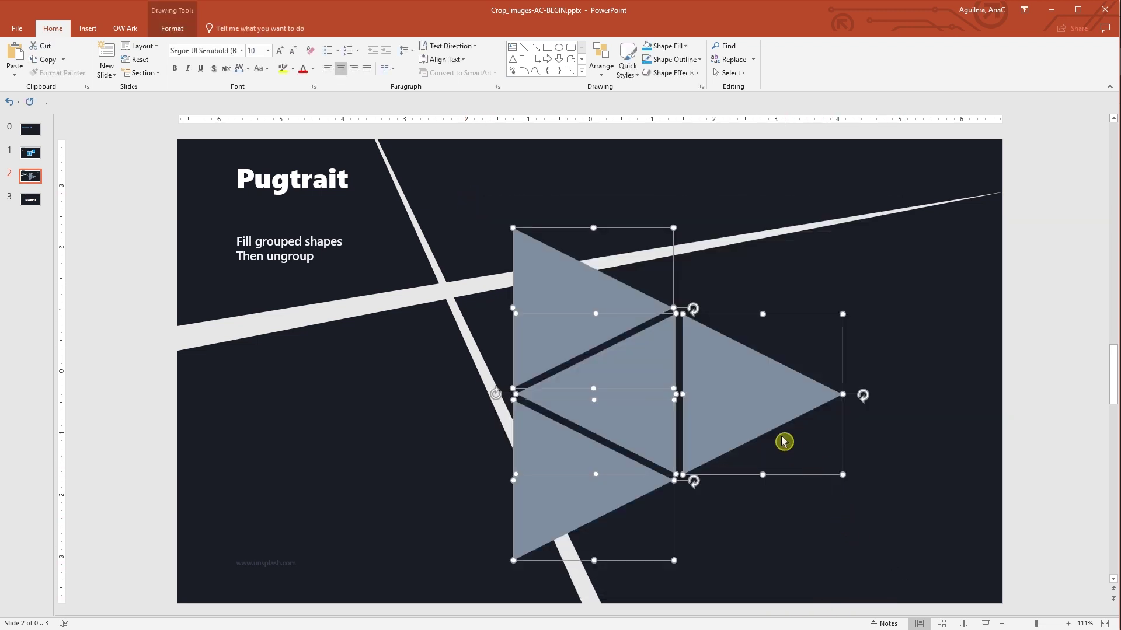
key("ctrl+g")
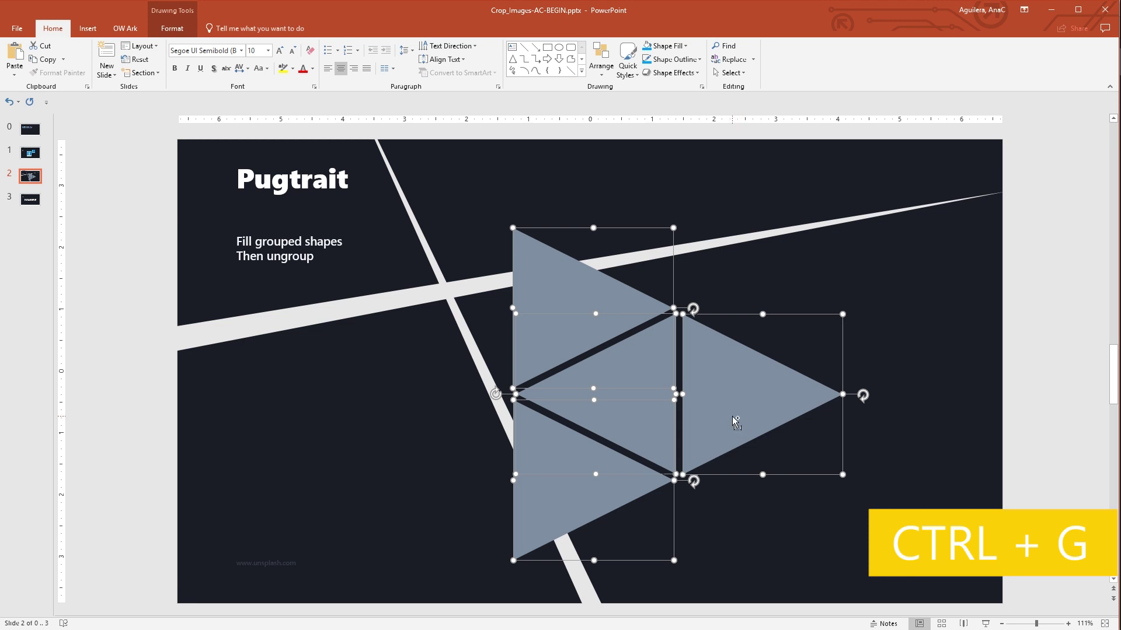
key("ctrl+g")
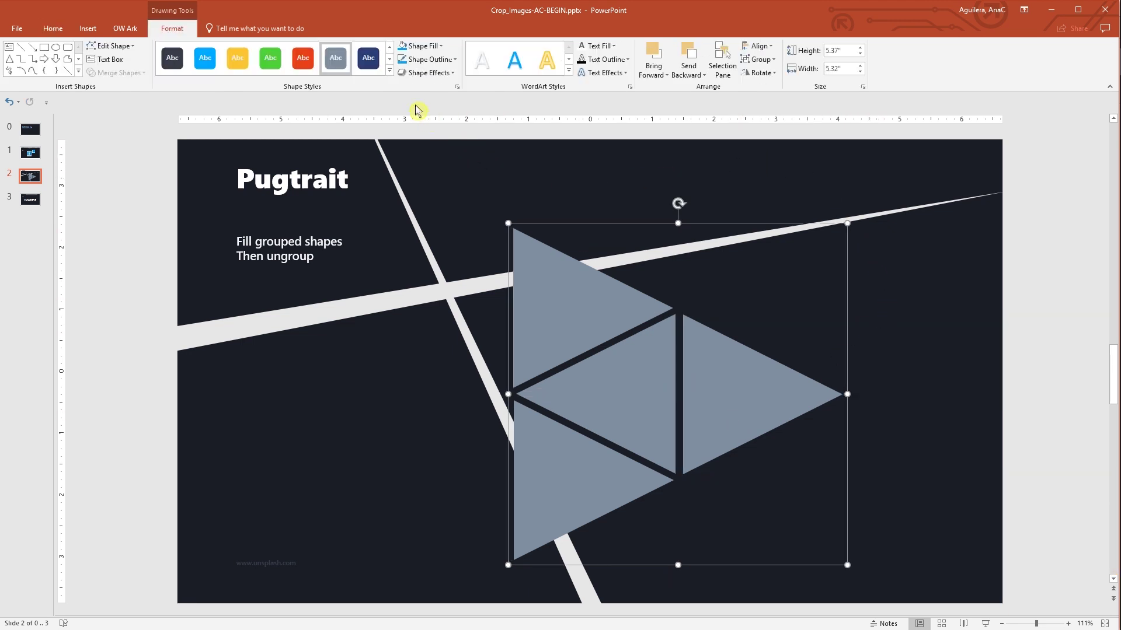
- Fill the triangle group with the Pug.jpg picture
left_click(439, 46)
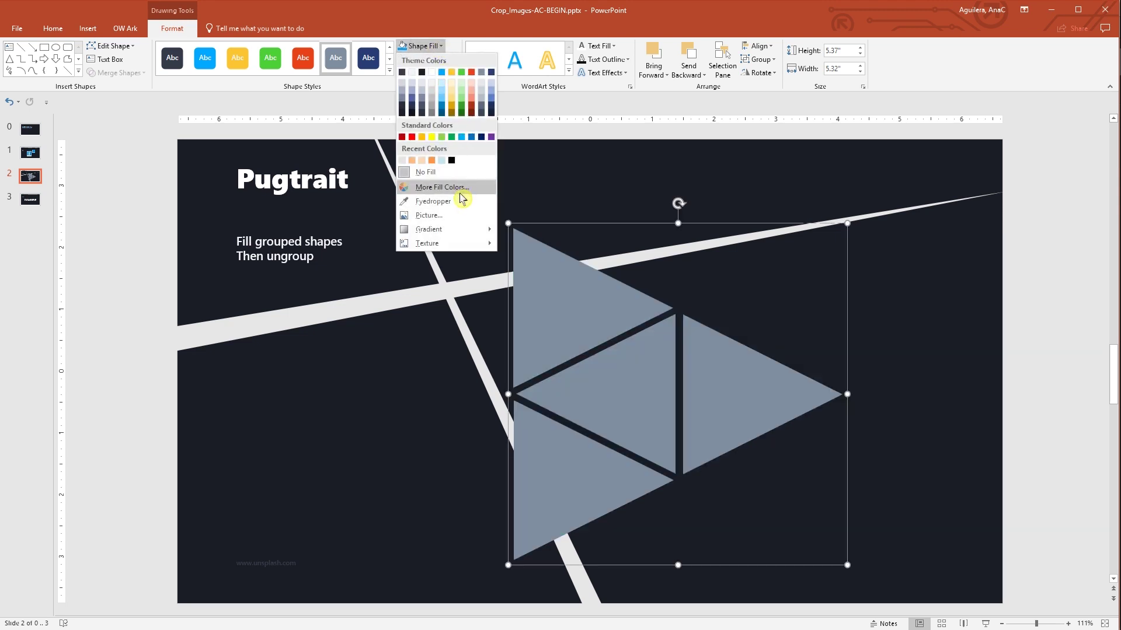
left_click(455, 225)
left_click(500, 300)
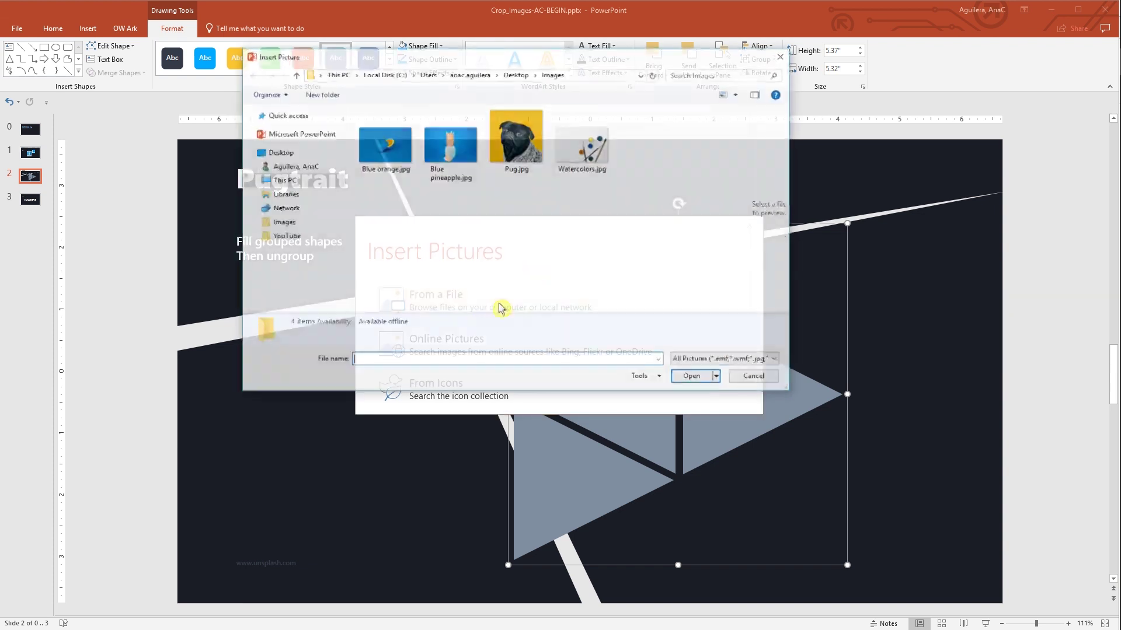
double_click(538, 144)
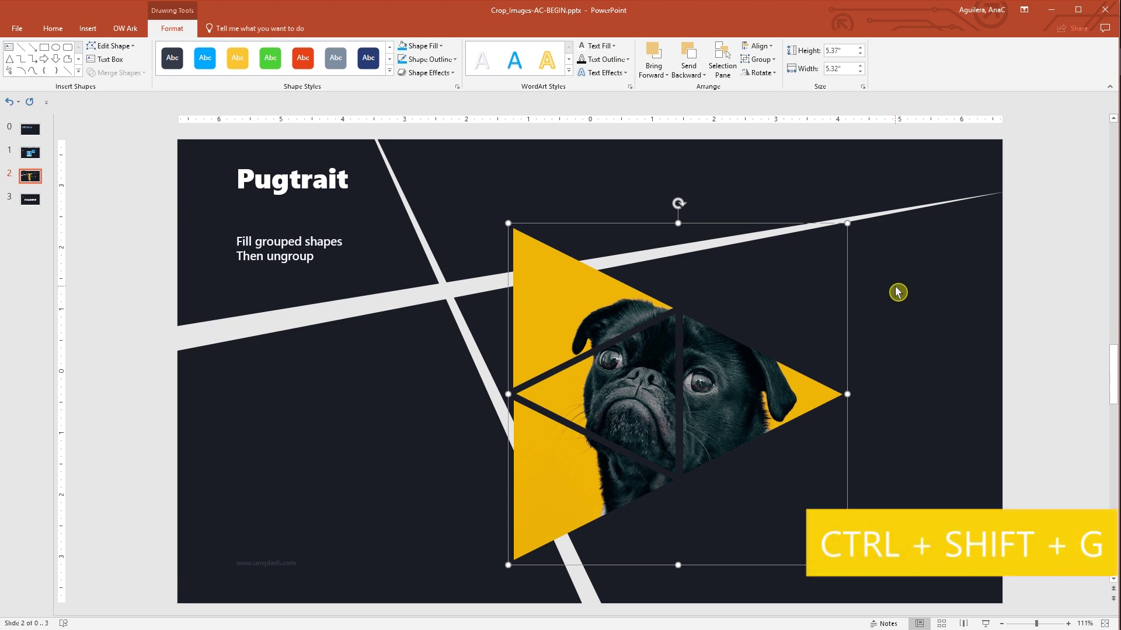
- Ungroup the triangles with Ctrl+Shift+G and check each triangle's piece of the pug photo
key("ctrl+shift+g")
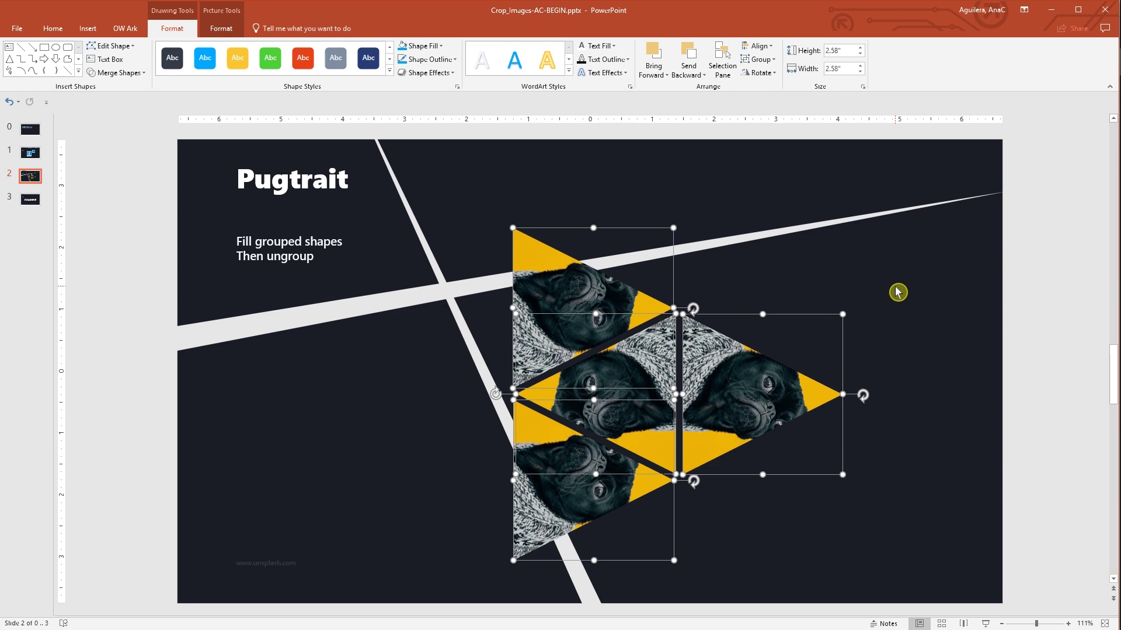
left_click(897, 292)
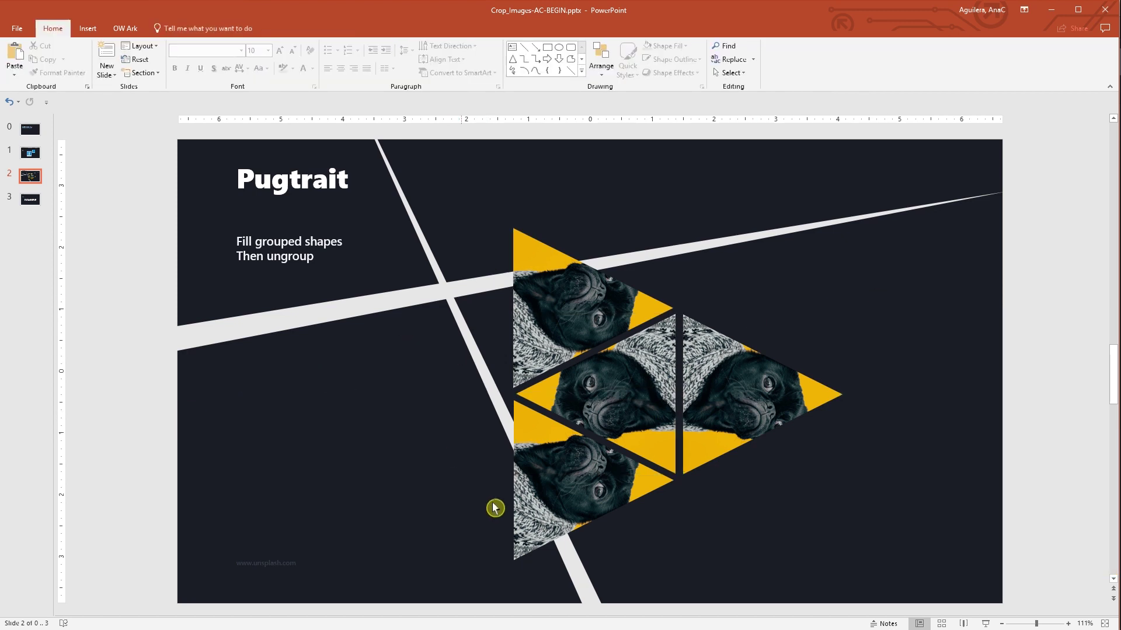
left_click(585, 327)
left_click(715, 380)
left_click(636, 412)
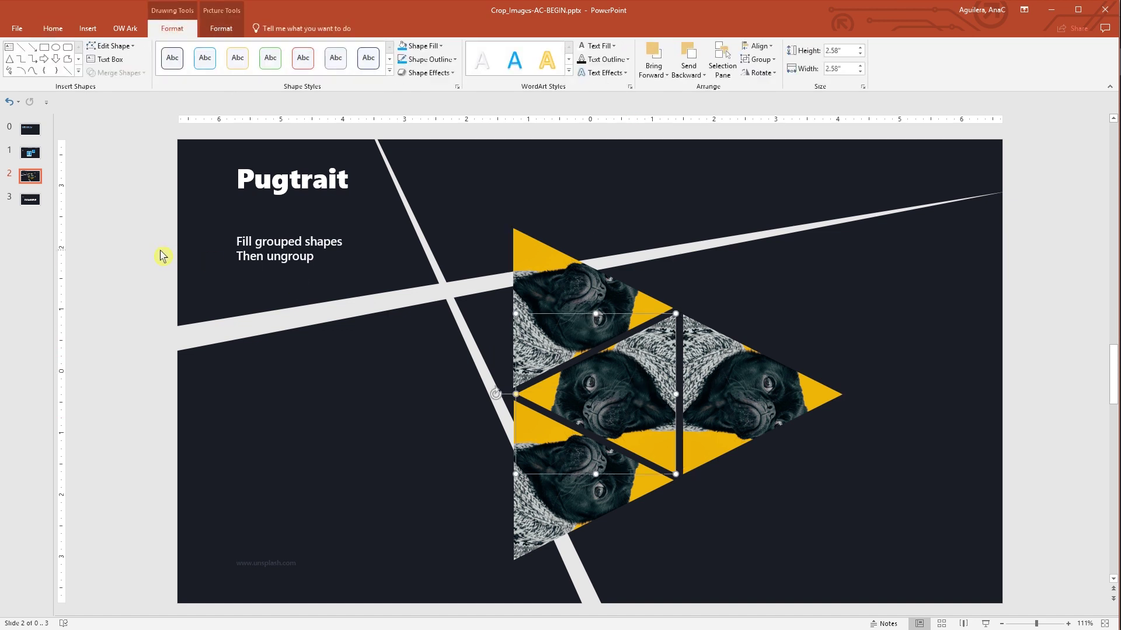
left_click(36, 206)
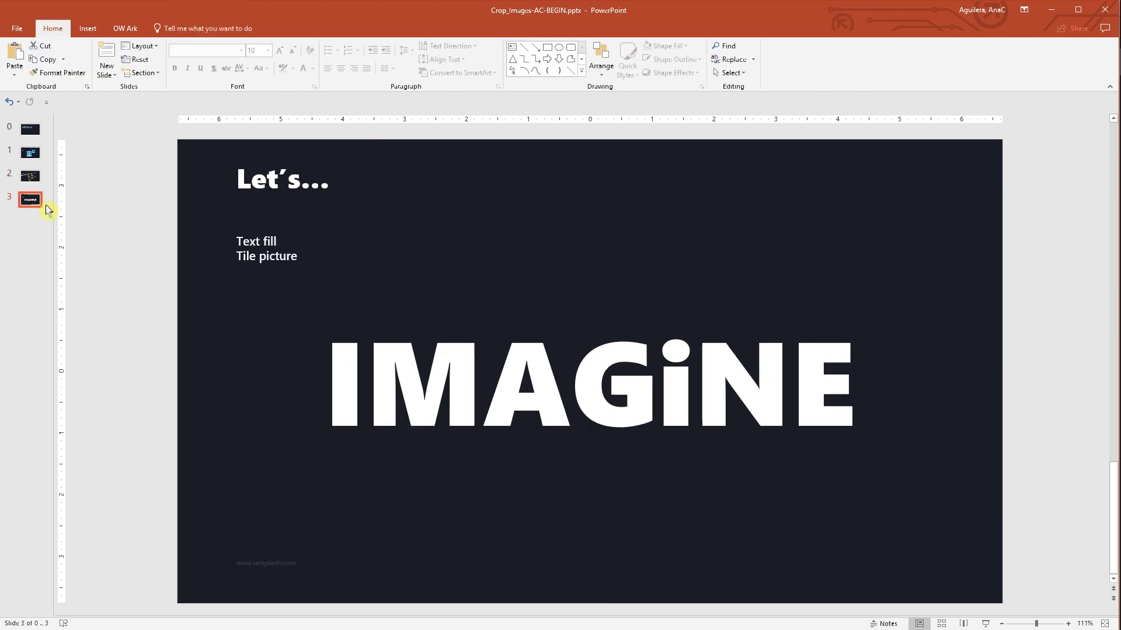
- Select the IMAGiNE word and give it a Watercolors.jpg picture text fill
left_click(376, 297)
mouse_move(344, 363)
left_mouse_down()
mouse_move(479, 379)
mouse_move(858, 385)
left_mouse_up()
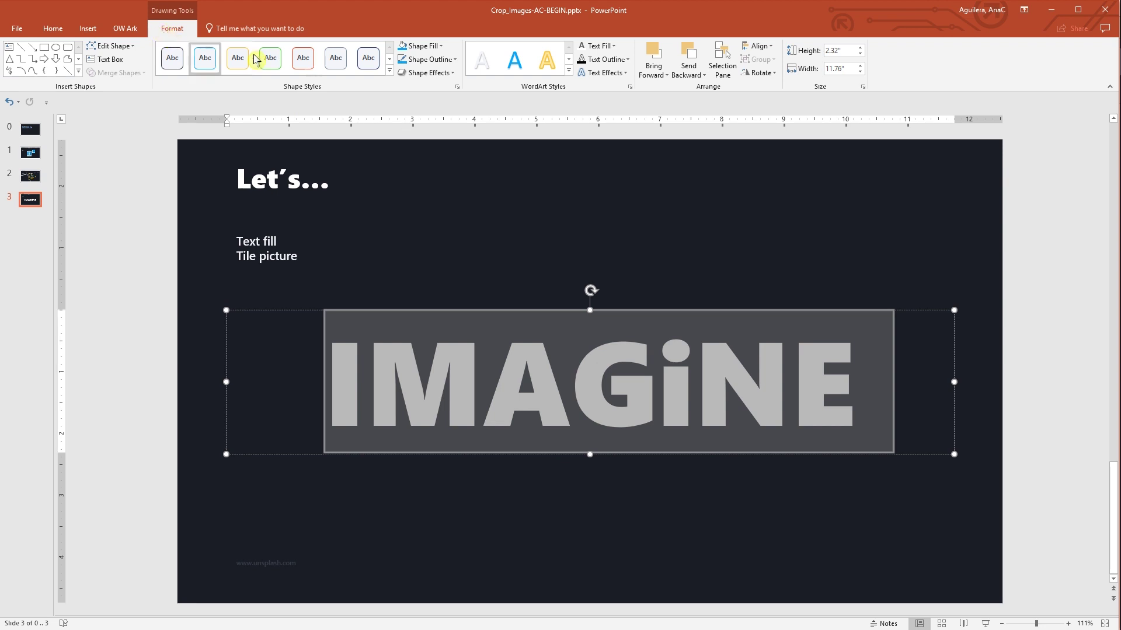
left_click(611, 51)
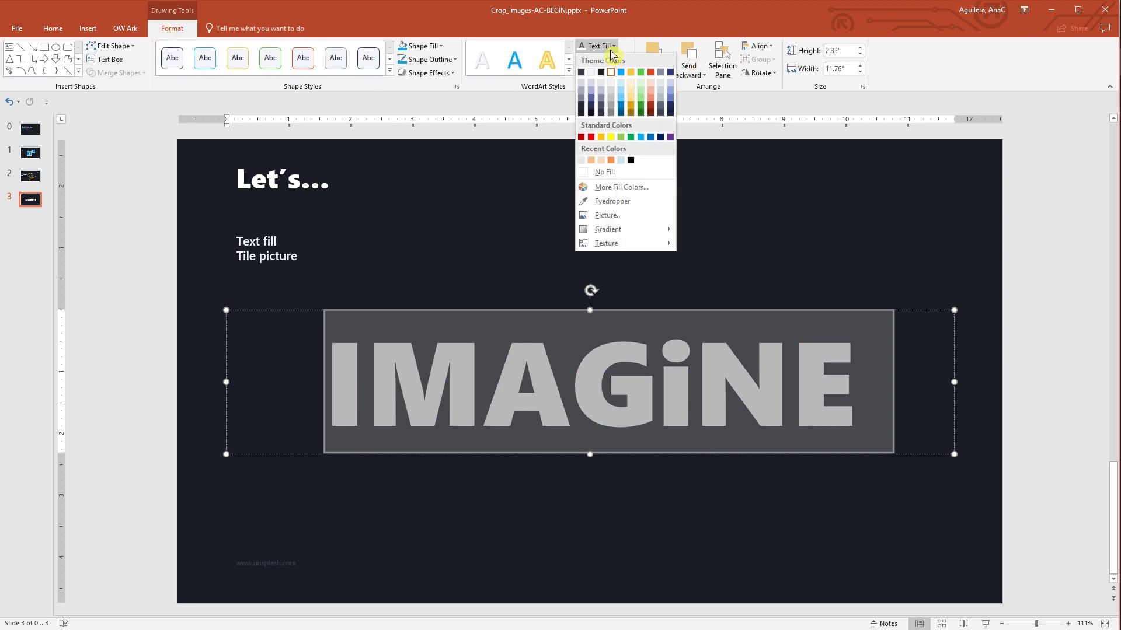
left_click(629, 215)
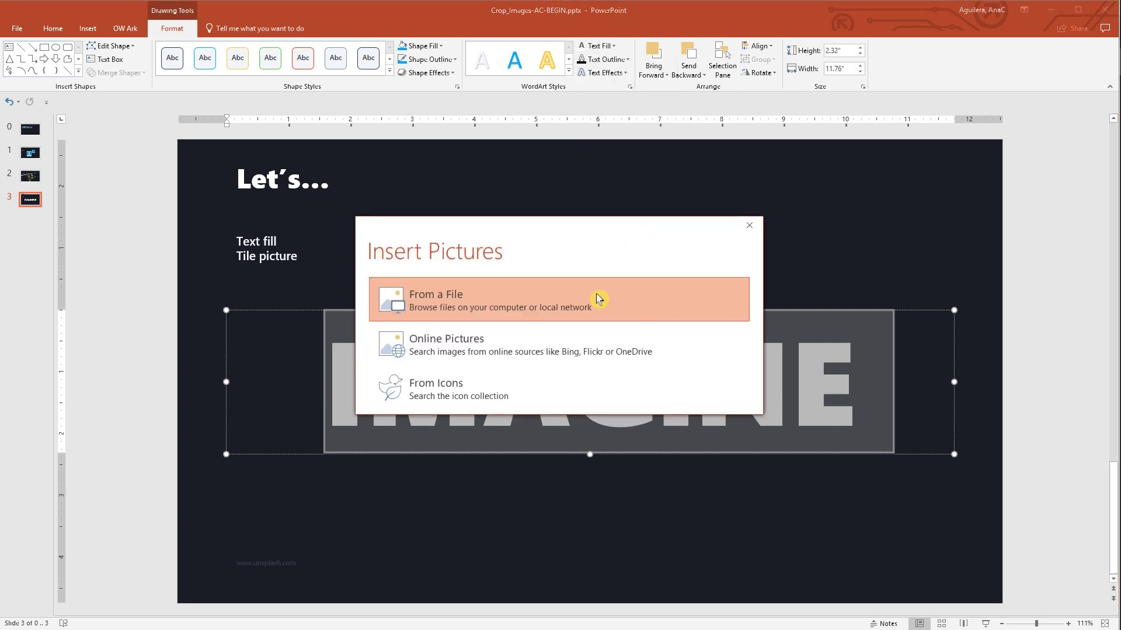
left_click(597, 297)
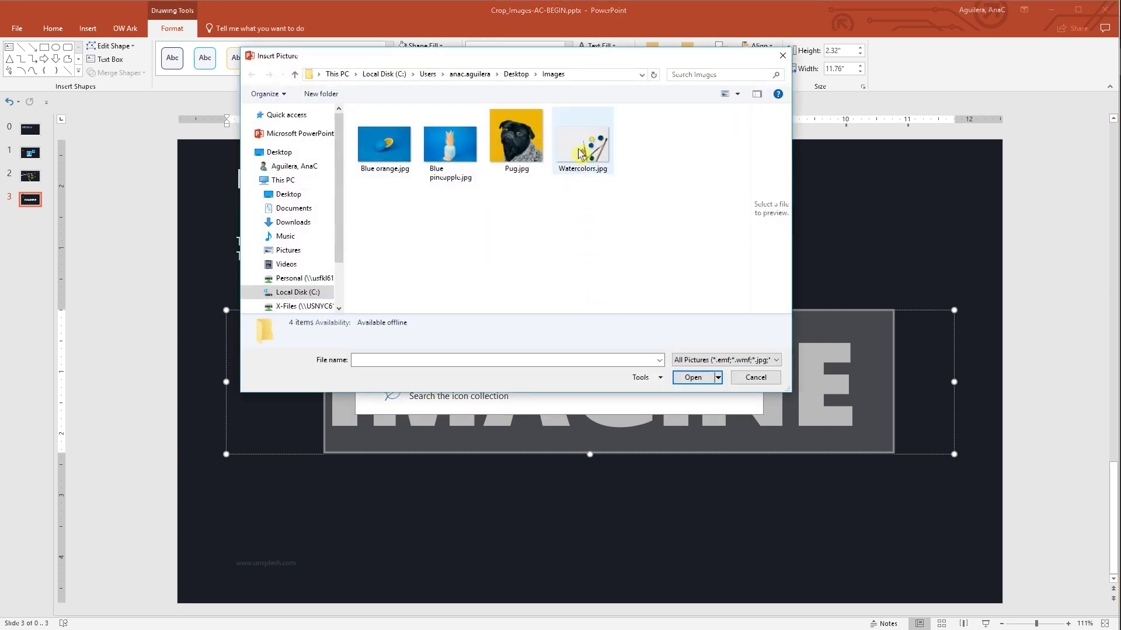
double_click(581, 154)
left_click(591, 229)
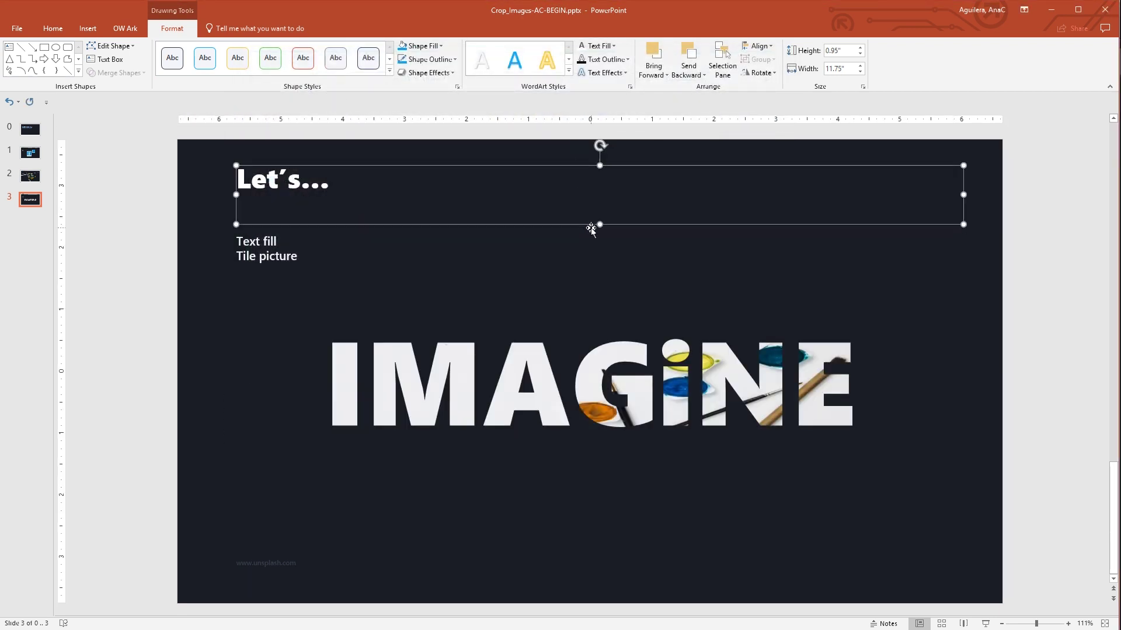
left_click(918, 367)
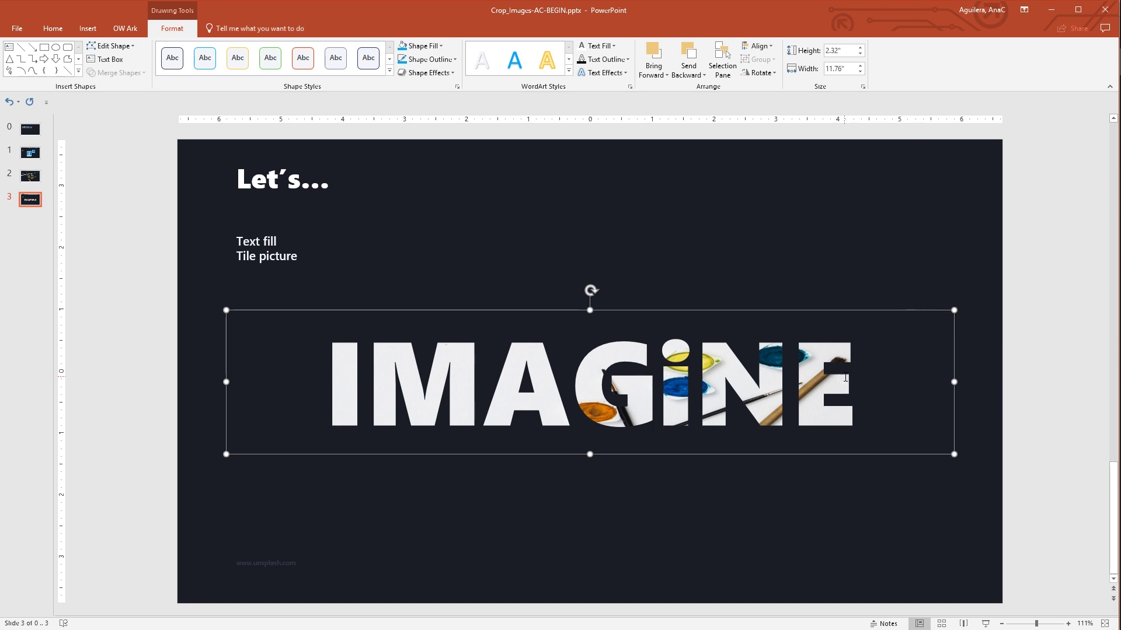
- Enable Tile picture as texture for the IMAGiNE text fill in Format Text Effects
left_click(845, 378)
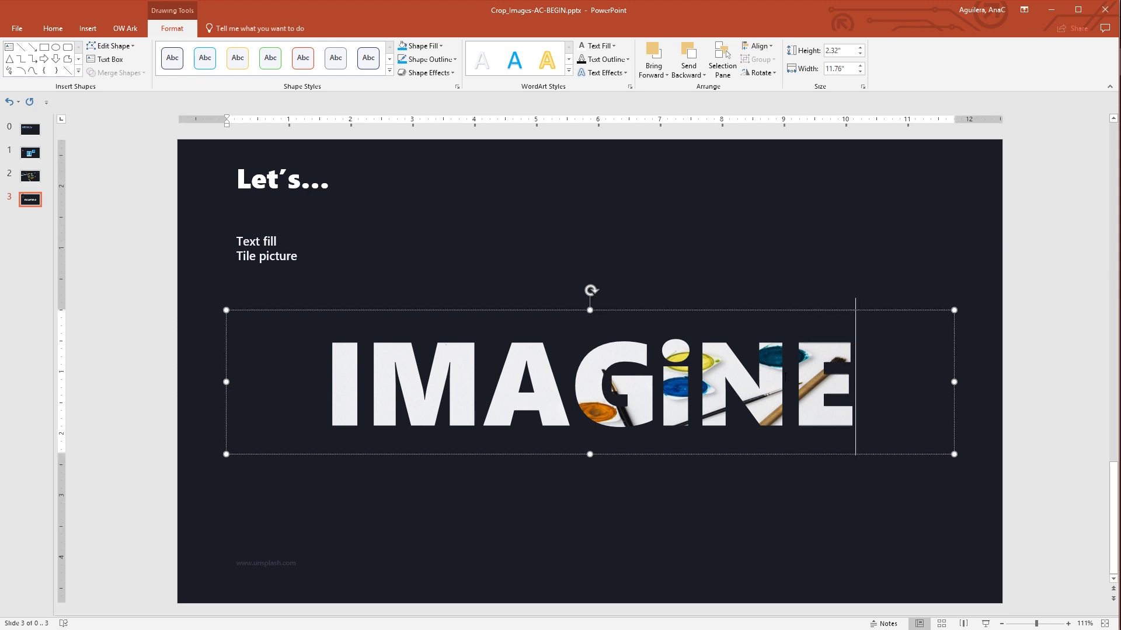
double_click(669, 391)
right_click(668, 391)
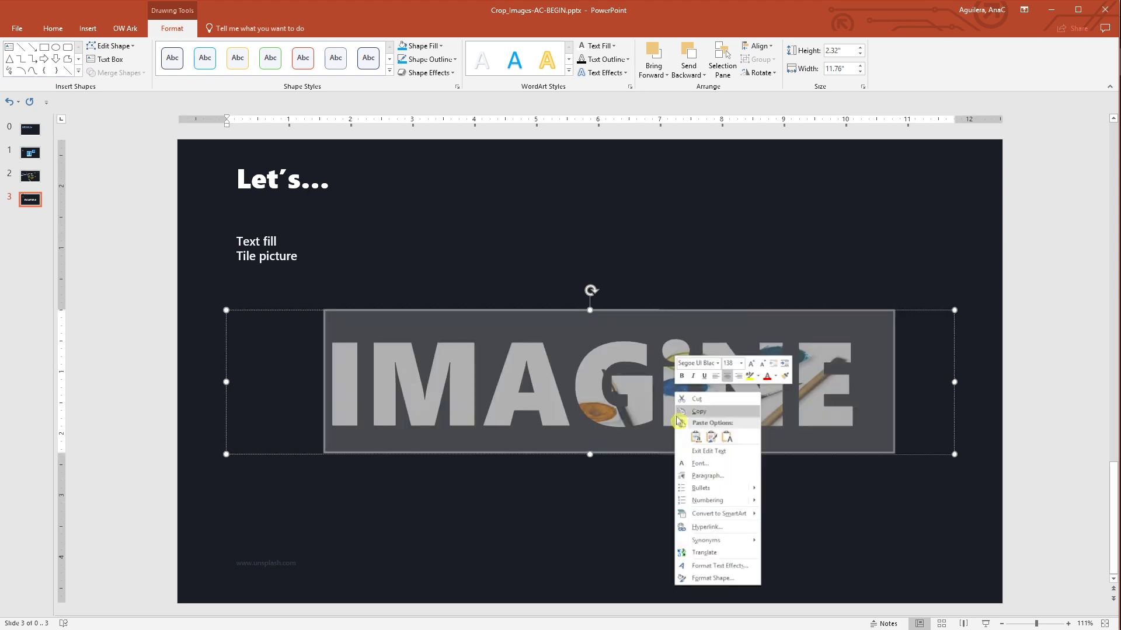
left_click(758, 572)
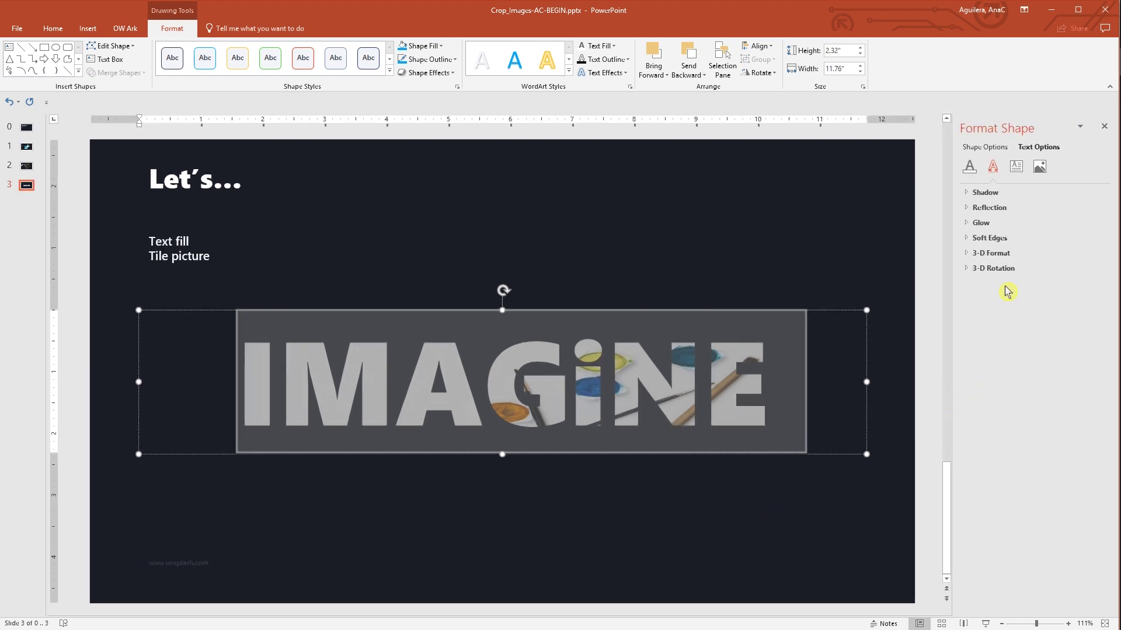
left_click(969, 174)
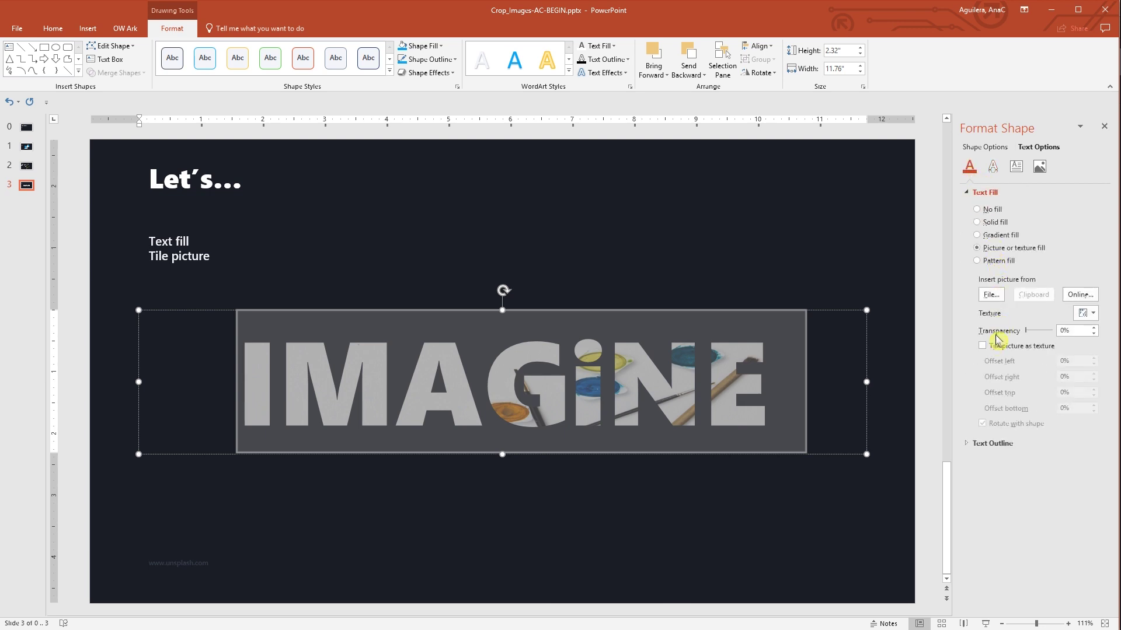
left_click(983, 346)
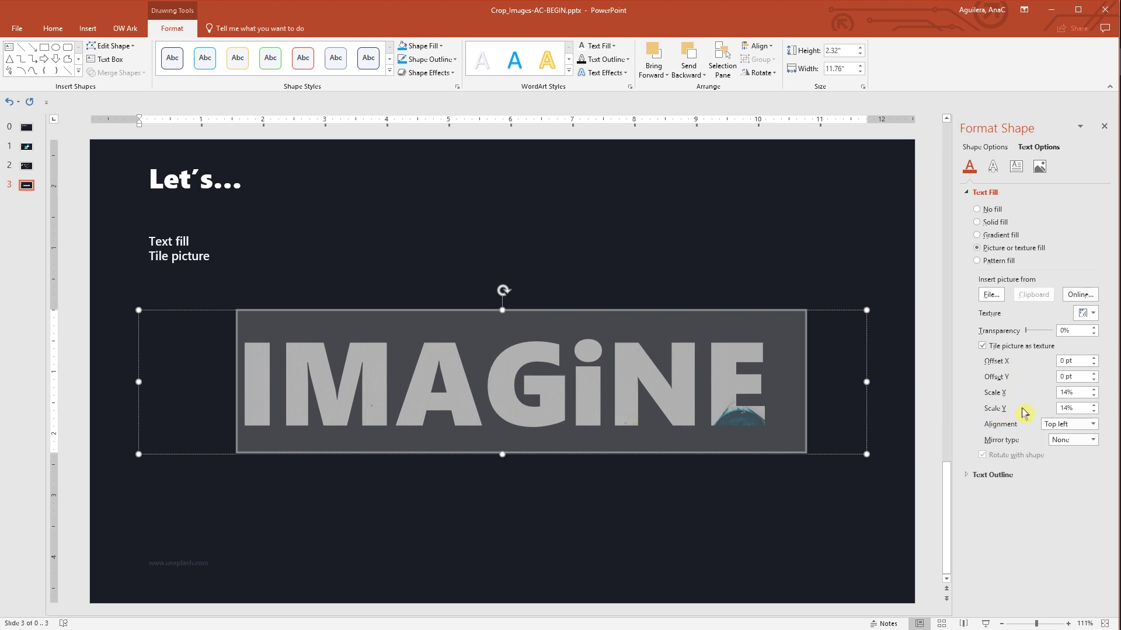
- Set the watercolour tile scale to 10% both vertically and horizontally
left_click_drag(1079, 407, 1050, 411)
type("10")
key("Return")
left_click_drag(1078, 392, 1057, 393)
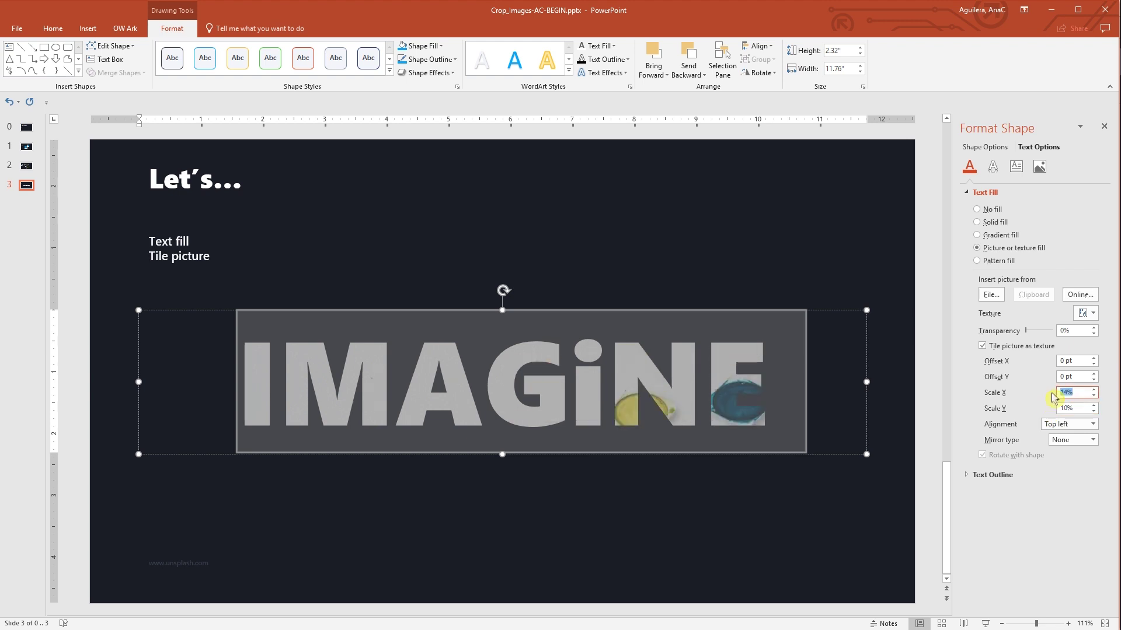
type("10")
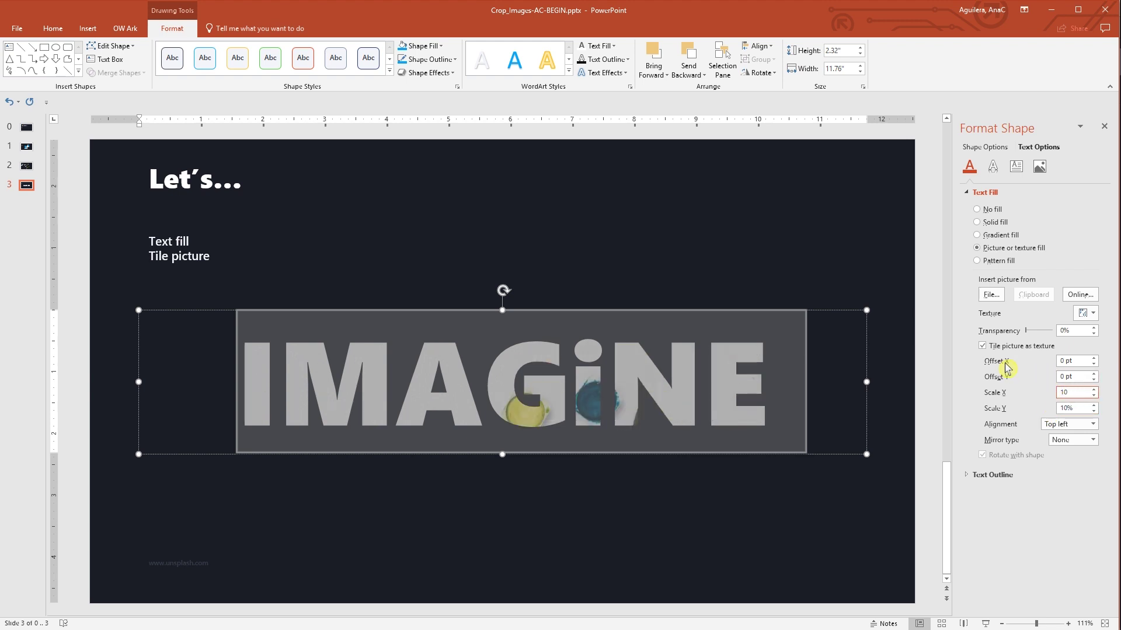
- Offset the tiles 88 pt horizontally and 59 pt vertically
left_click(1076, 362)
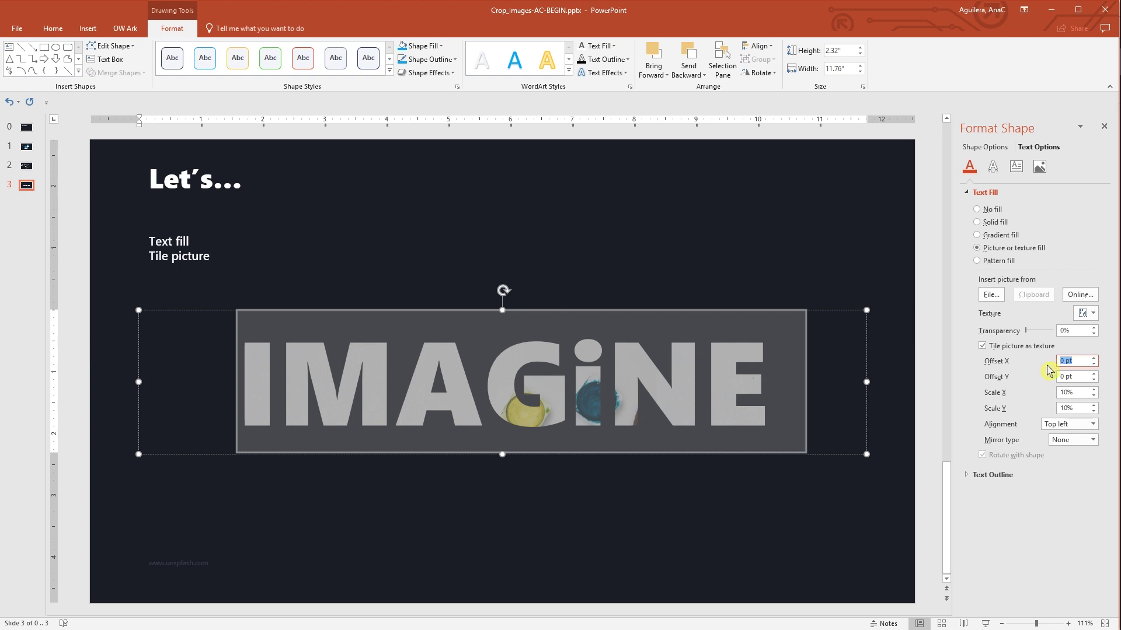
type("88")
key("Return")
left_click(1069, 377)
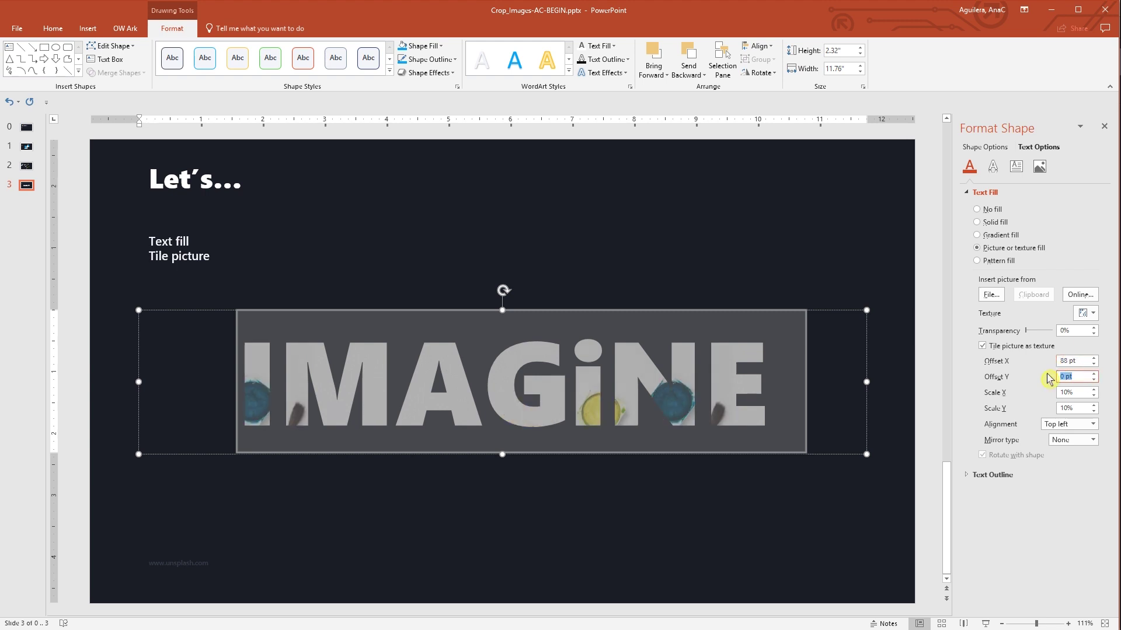
type("59")
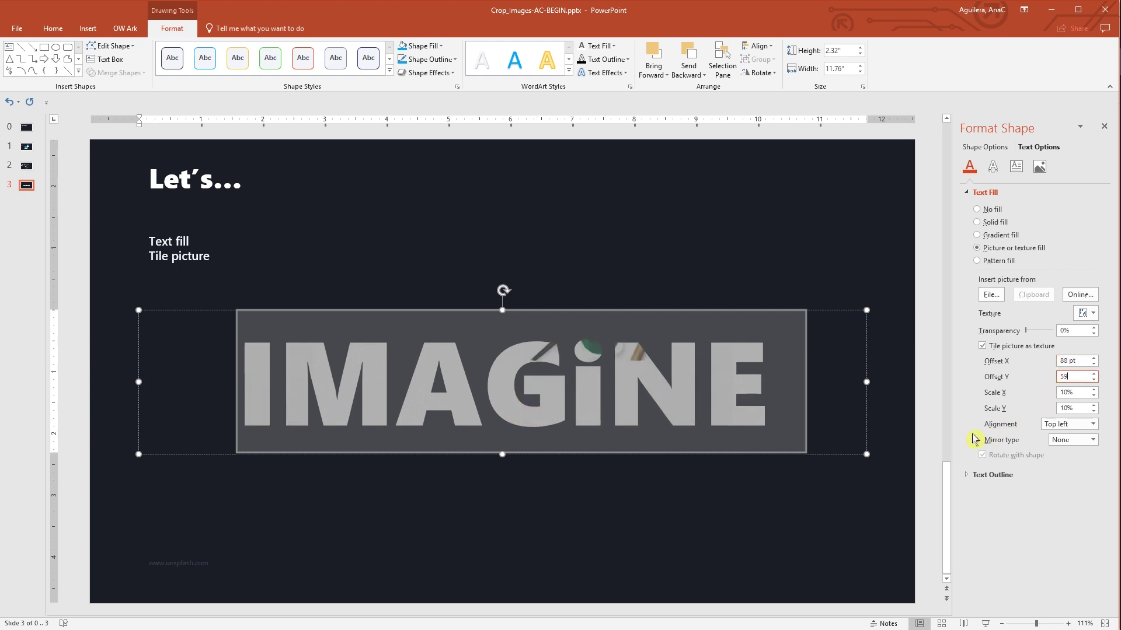
key("Return")
left_click(901, 403)
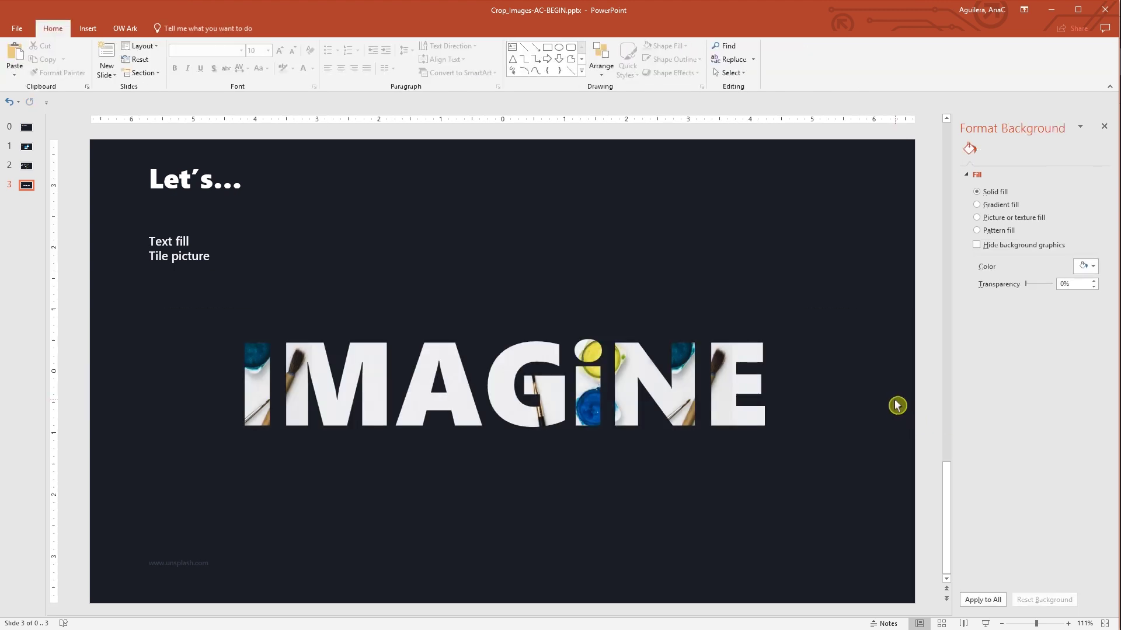